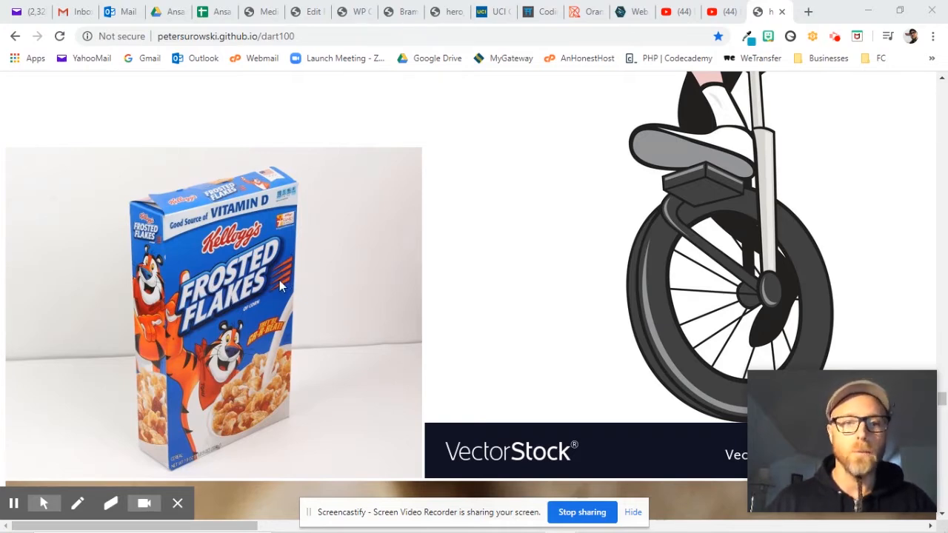
- Copy the Frosted Flakes cereal box picture from the web page
scroll(280, 285, "down", 1)
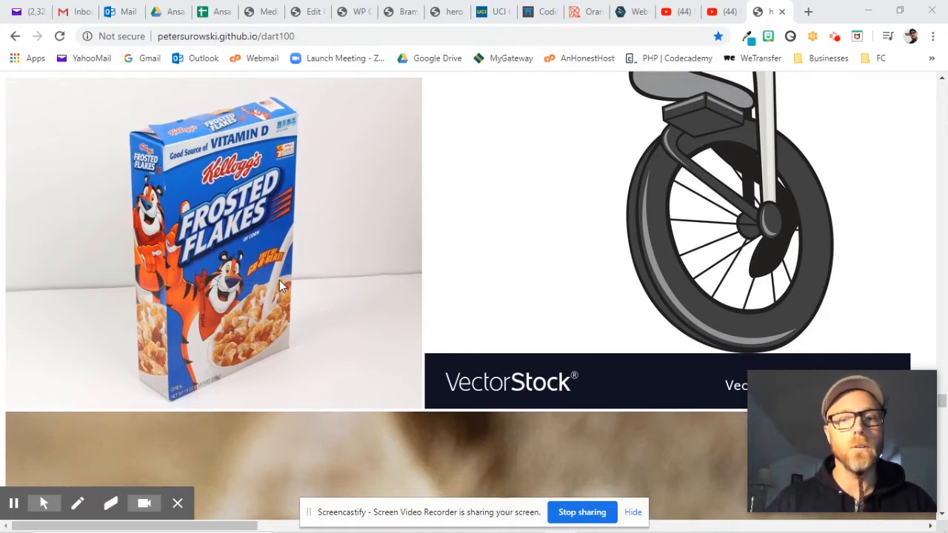
right_click(268, 220)
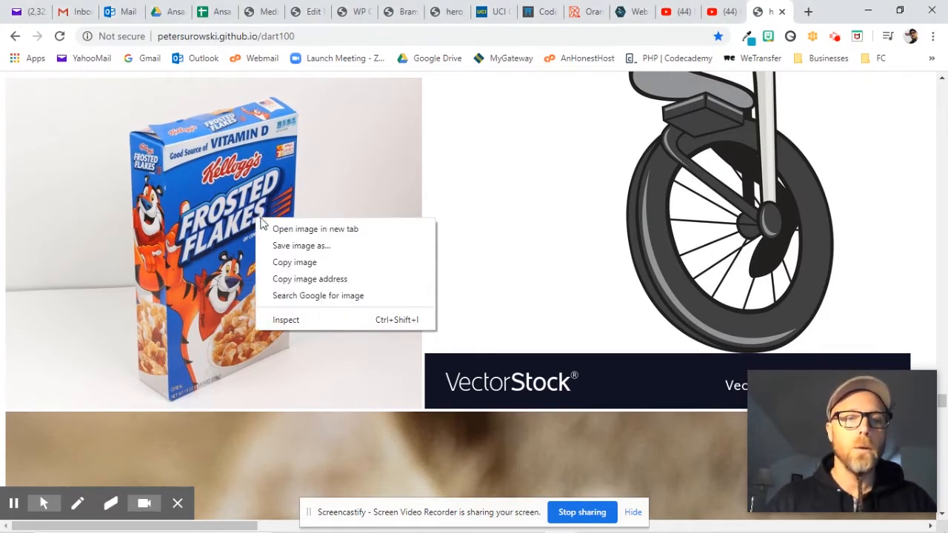
left_click(296, 264)
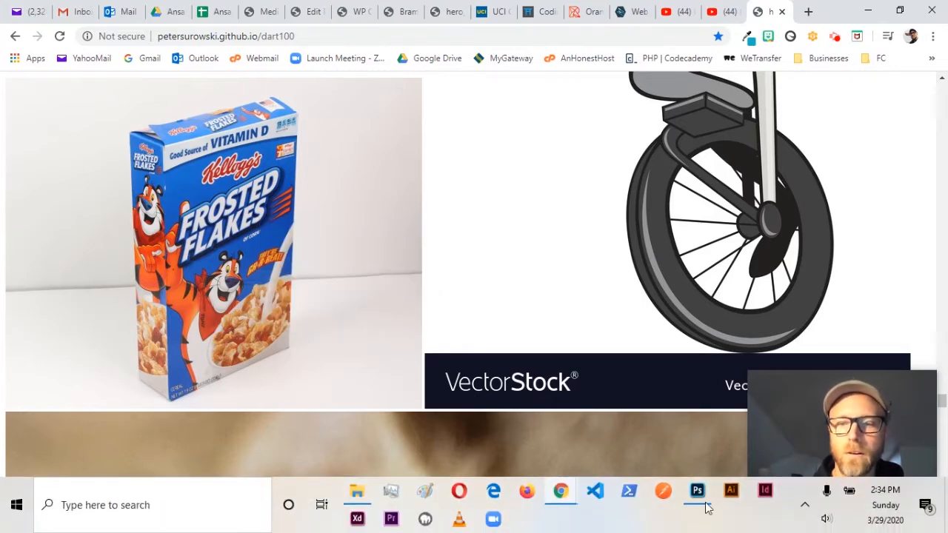
- Switch to Photoshop, create a new 600 x 477 px document from the Clipboard preset, and paste the cereal box image into it
left_click(699, 495)
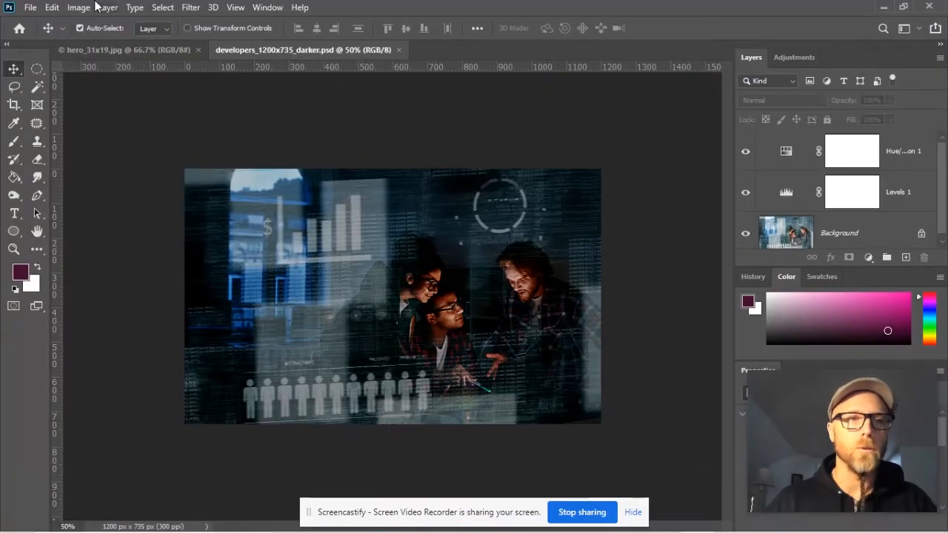
left_click(33, 7)
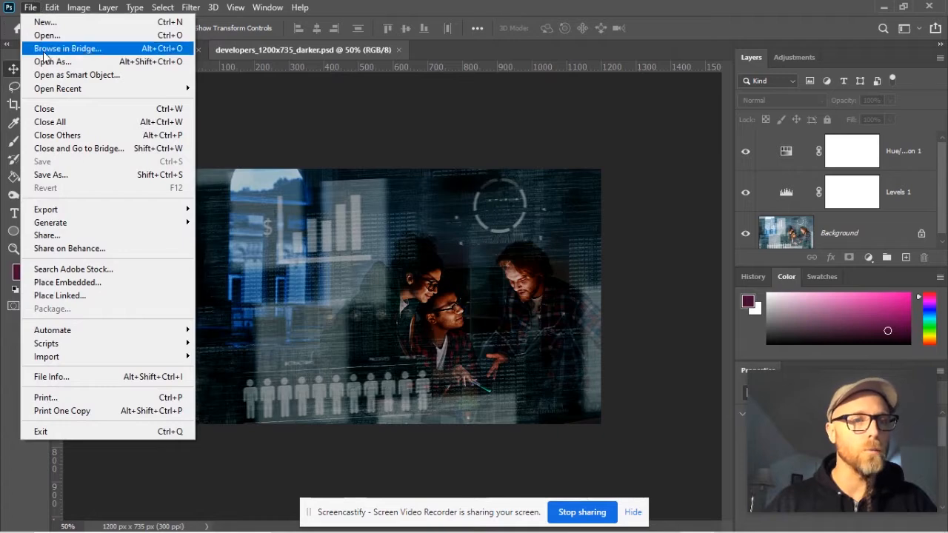
left_click(46, 22)
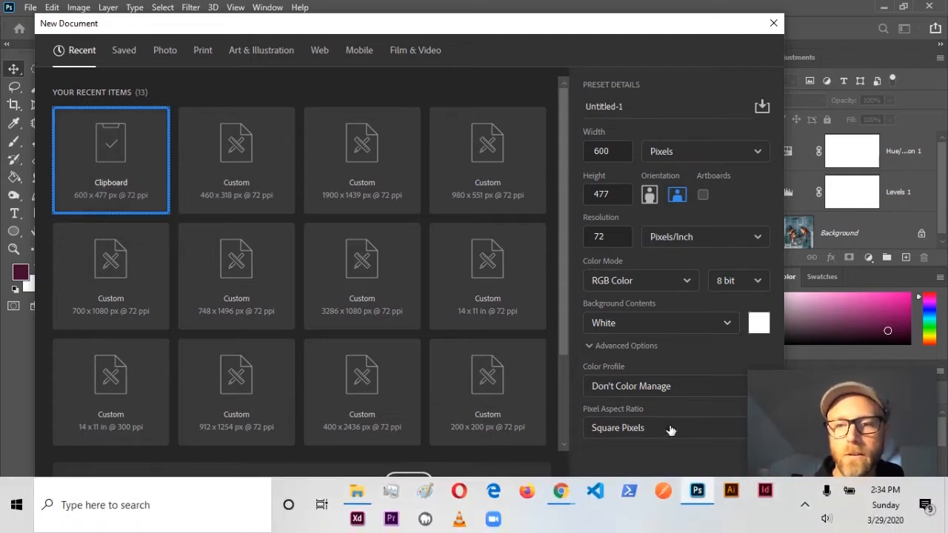
left_click(685, 487)
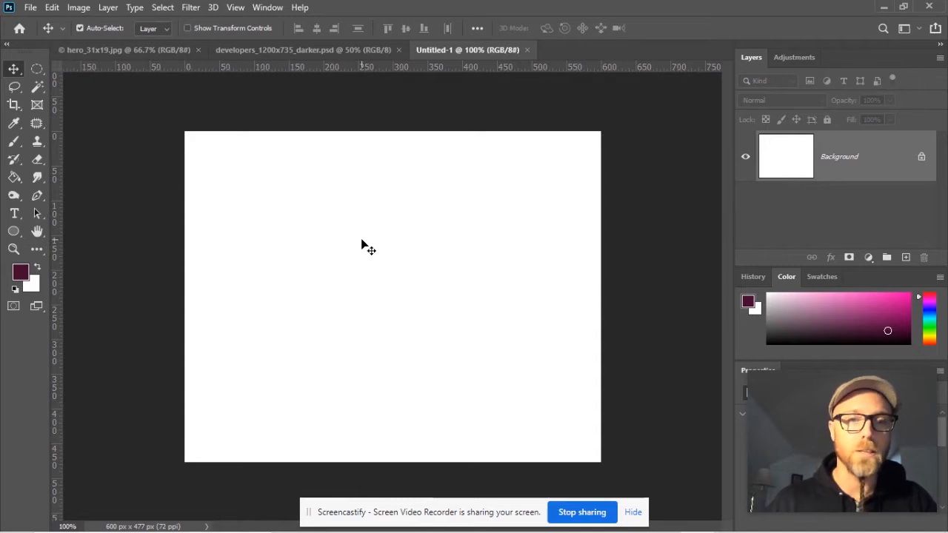
key("ctrl+v")
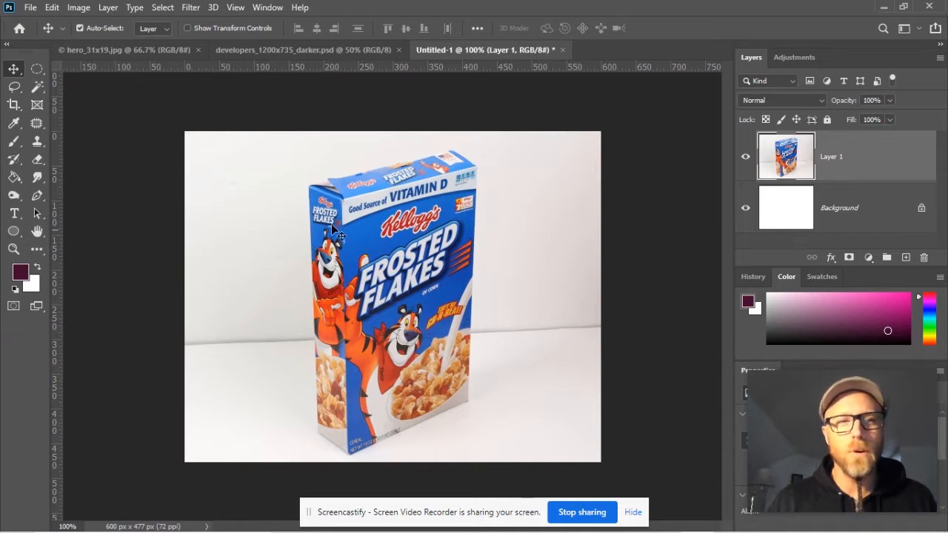
- Try cropping the image at the 31:19 ratio to about 552 x 338 px, and undo the crop
left_click(15, 105)
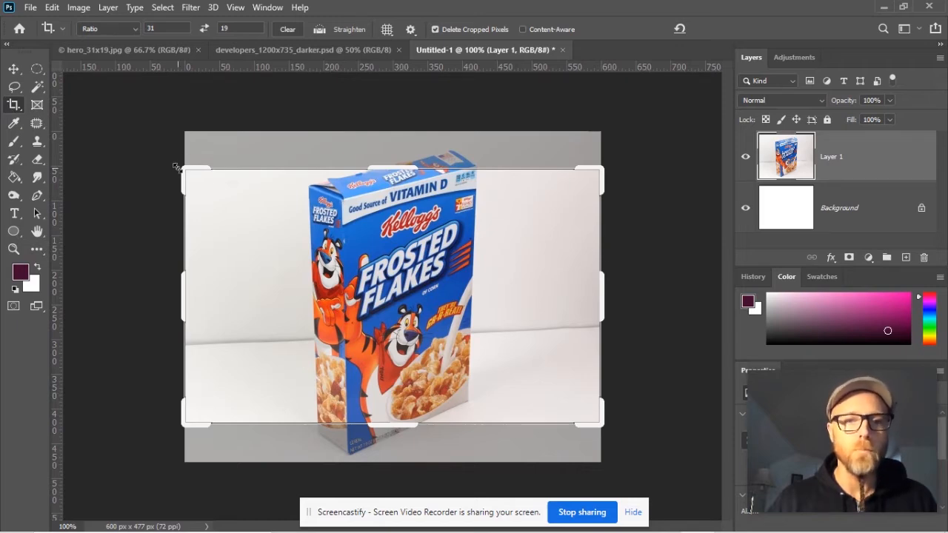
left_click_drag(184, 169, 189, 192)
mouse_move(279, 219)
left_mouse_down()
mouse_move(280, 264)
mouse_move(318, 244)
mouse_move(334, 220)
mouse_move(302, 191)
mouse_move(298, 214)
left_mouse_up()
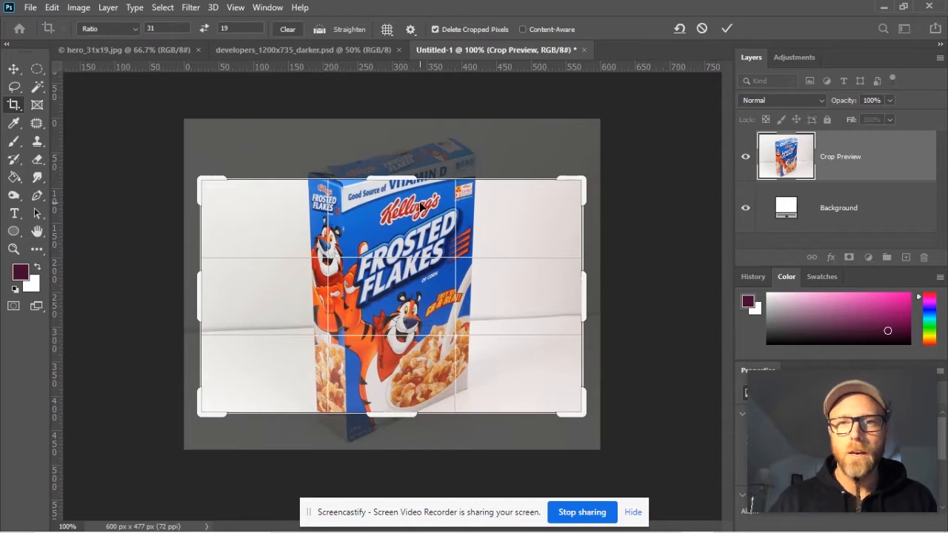
key("Return")
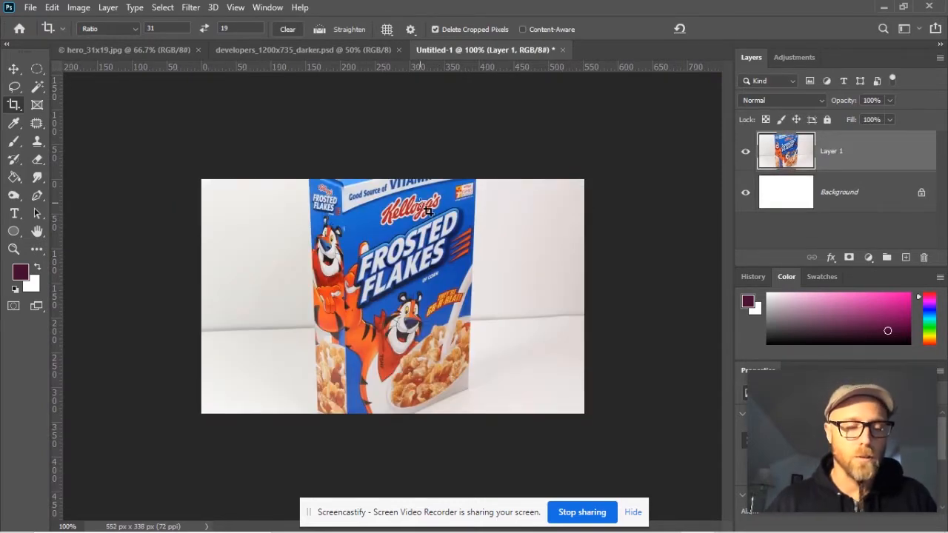
key("ctrl+z")
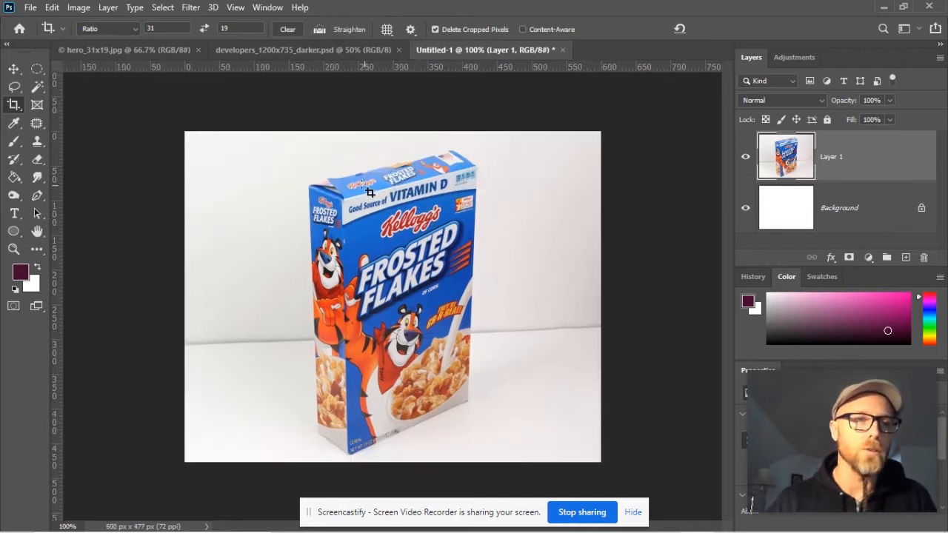
- Restart the crop, clear both ratio values, and shrink the crop frame around the lower part of the cereal box
left_click(15, 106)
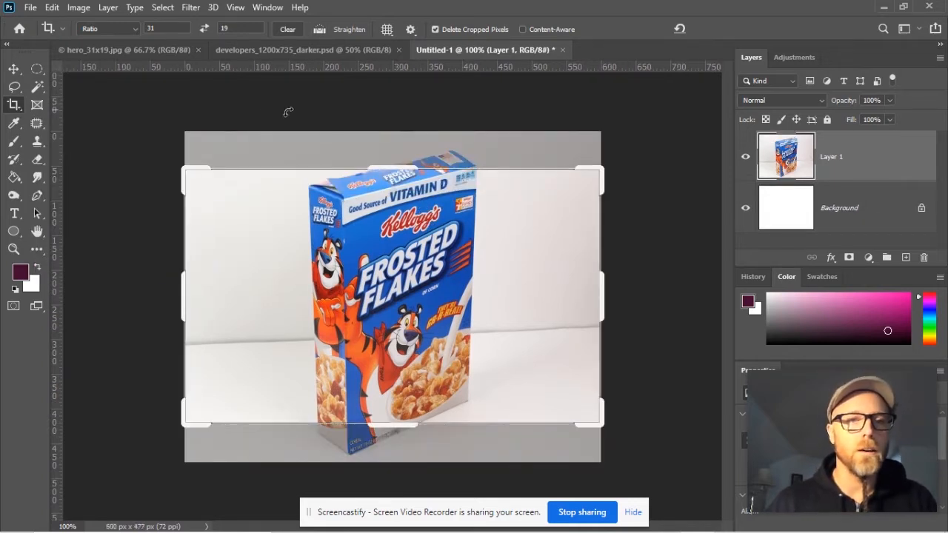
mouse_move(394, 169)
left_mouse_down()
mouse_move(398, 212)
mouse_move(393, 183)
left_mouse_up()
double_click(151, 28)
key("BackSpace")
left_click_drag(238, 29, 202, 31)
key("BackSpace")
left_click(178, 28)
left_click_drag(210, 185, 311, 195)
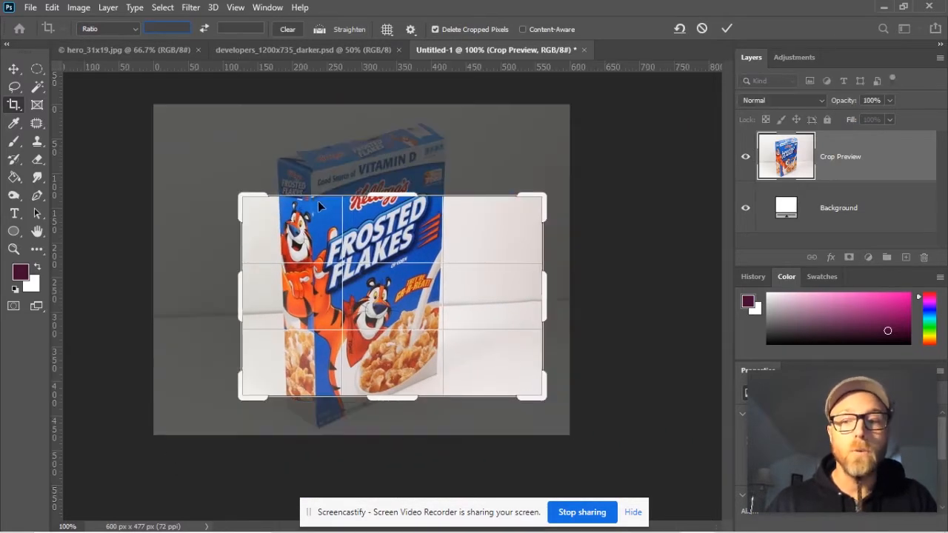
- Try a crop ratio width of 400, replace it with 4, and set the ratio height to 5
left_click(135, 30)
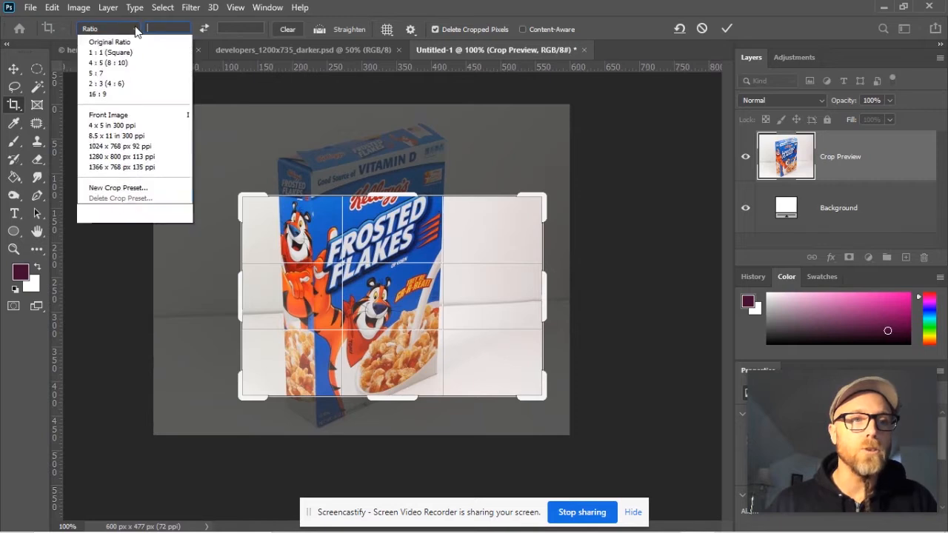
left_click(123, 42)
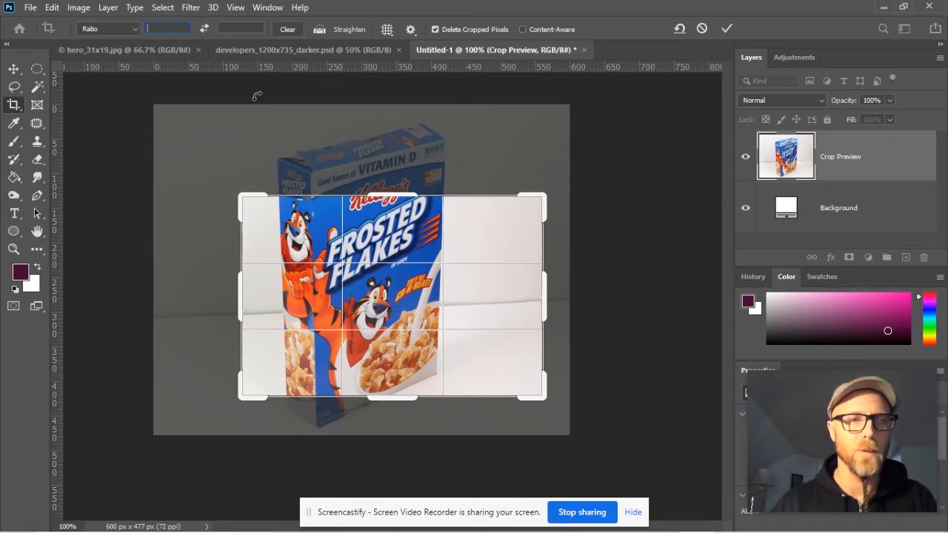
type("4")
left_click(234, 27)
left_click(179, 29)
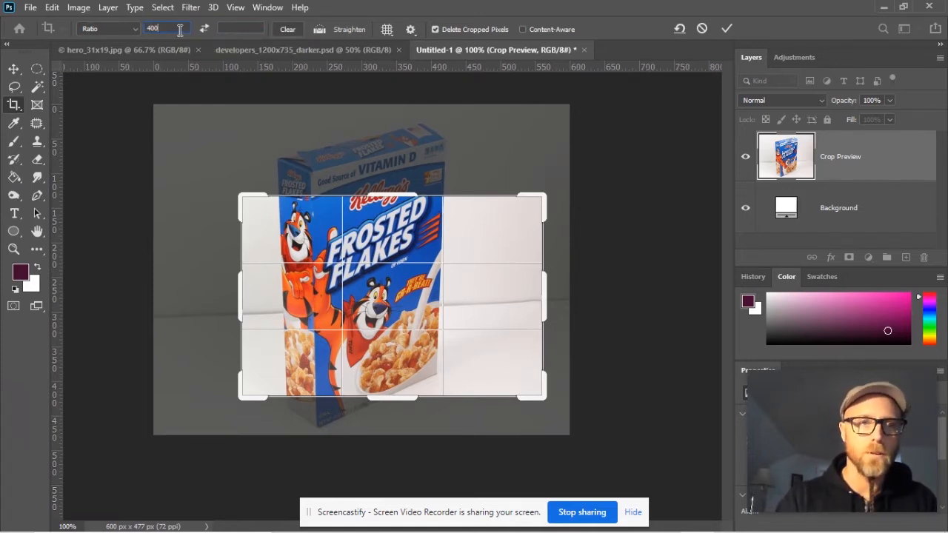
type("00px")
key("Tab")
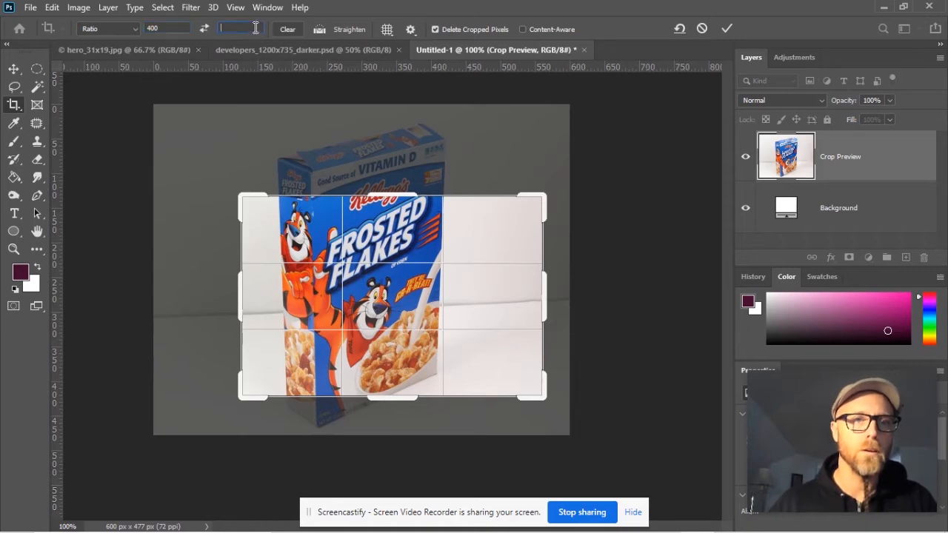
left_click(154, 29)
key("BackSpace")
left_click(236, 27)
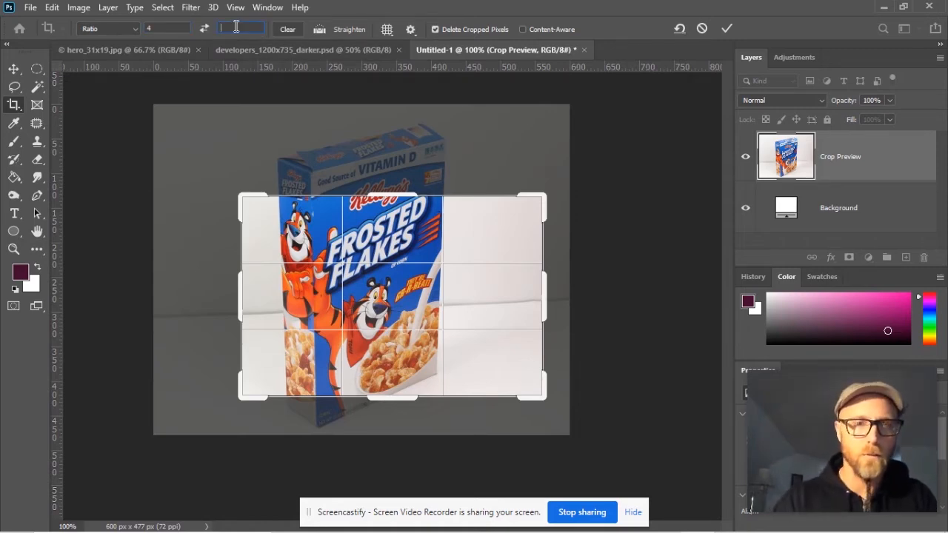
type("5")
- Set the crop ratio to 5 by 4 and shrink the landscape frame over the cereal box
left_click(159, 28)
left_click_drag(160, 28, 144, 30)
type("5")
left_click_drag(232, 31, 205, 24)
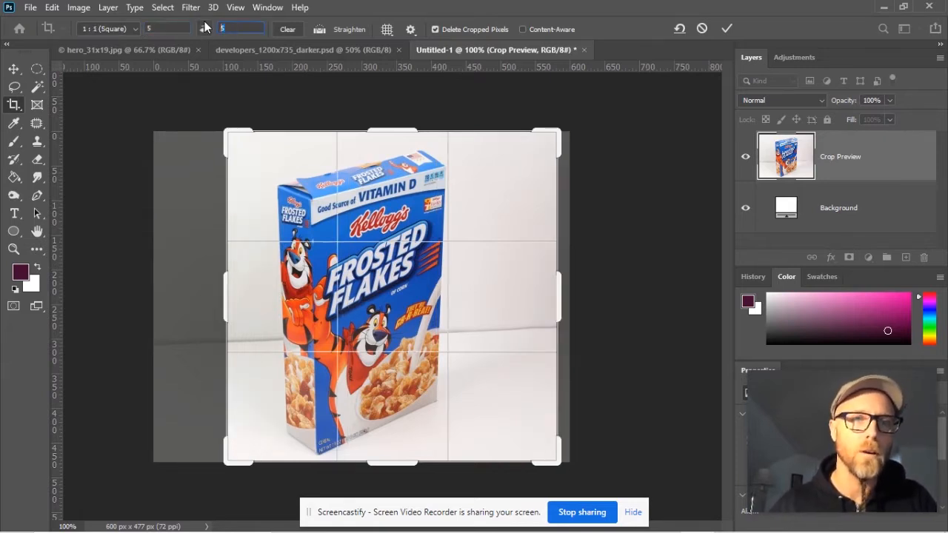
type("4")
left_click_drag(182, 130, 172, 254)
- Try the 1:1 (Square), 4:5 (8:10) and 5:7 crop presets, and enlarge the 5:7 frame over the box
left_click(135, 29)
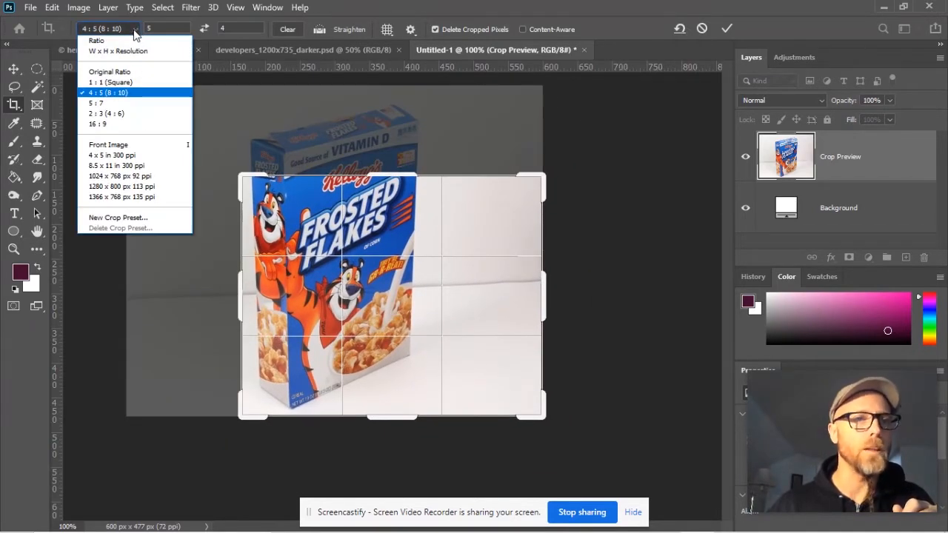
left_click(110, 82)
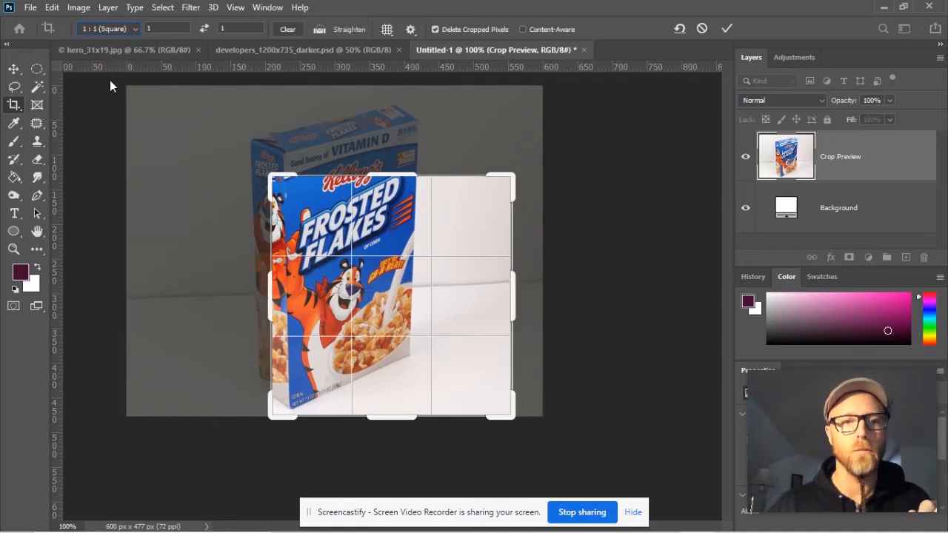
left_click(136, 29)
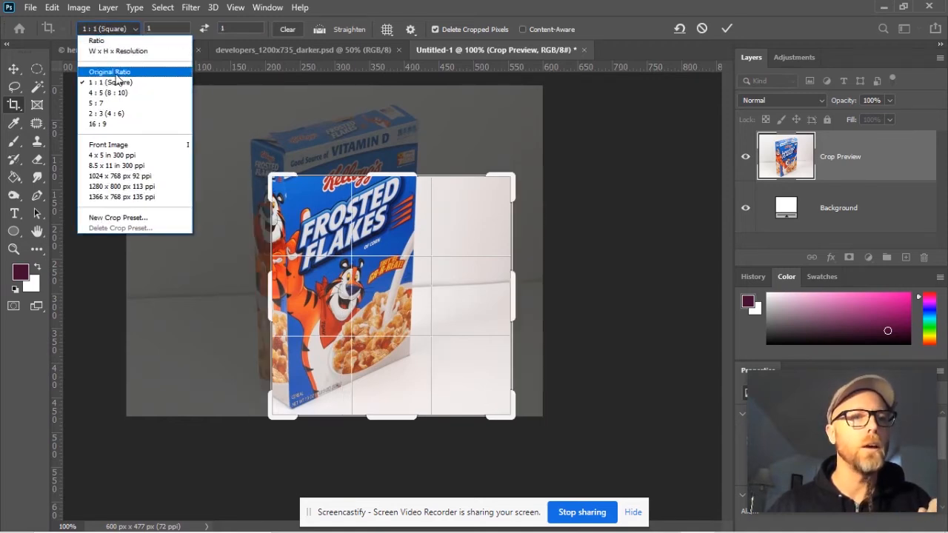
left_click(116, 93)
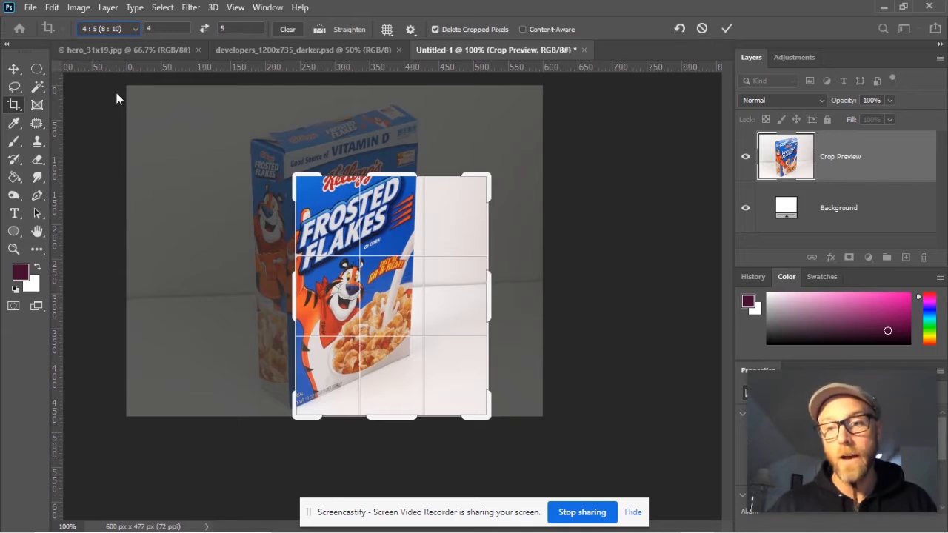
left_click(135, 29)
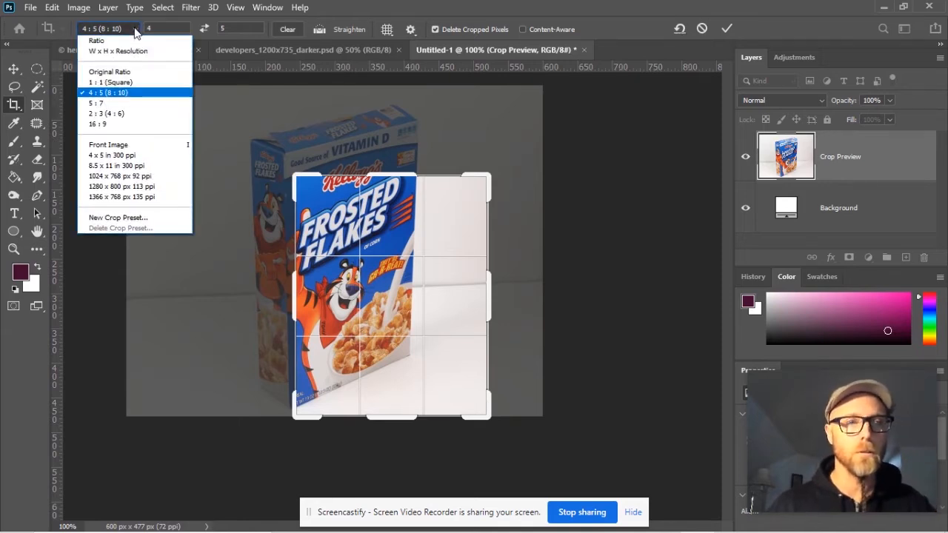
left_click(107, 103)
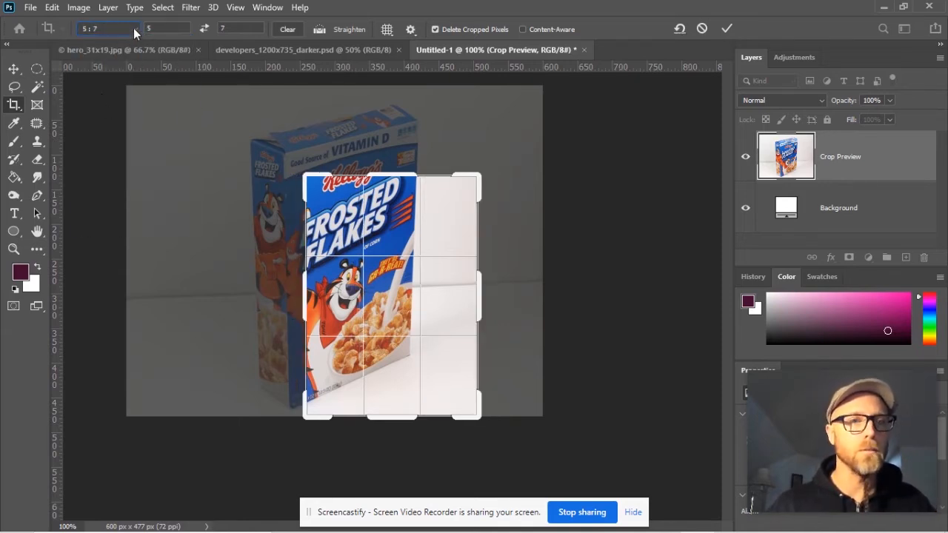
left_click_drag(304, 174, 307, 132)
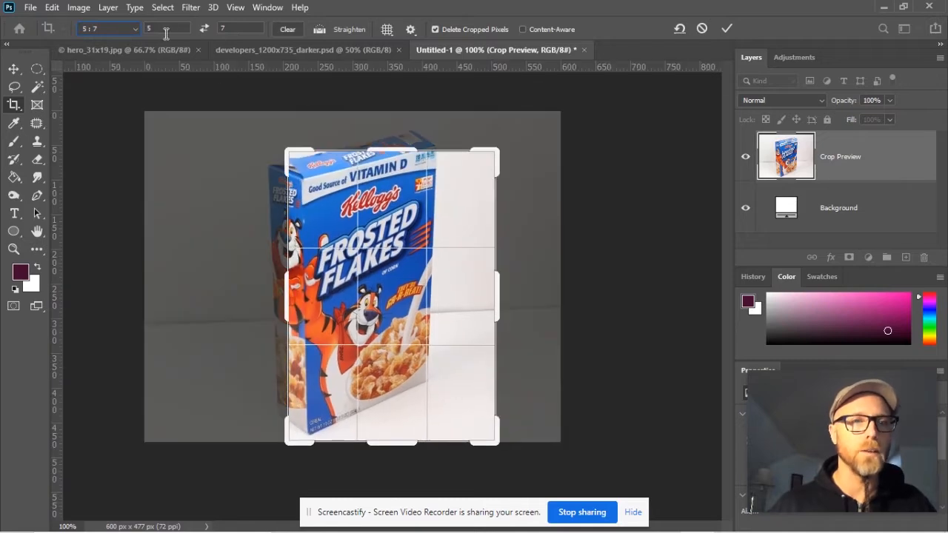
- Set the crop ratio to 200 by 300, and simplify it to 2 by 3
left_click(135, 30)
left_click(111, 122)
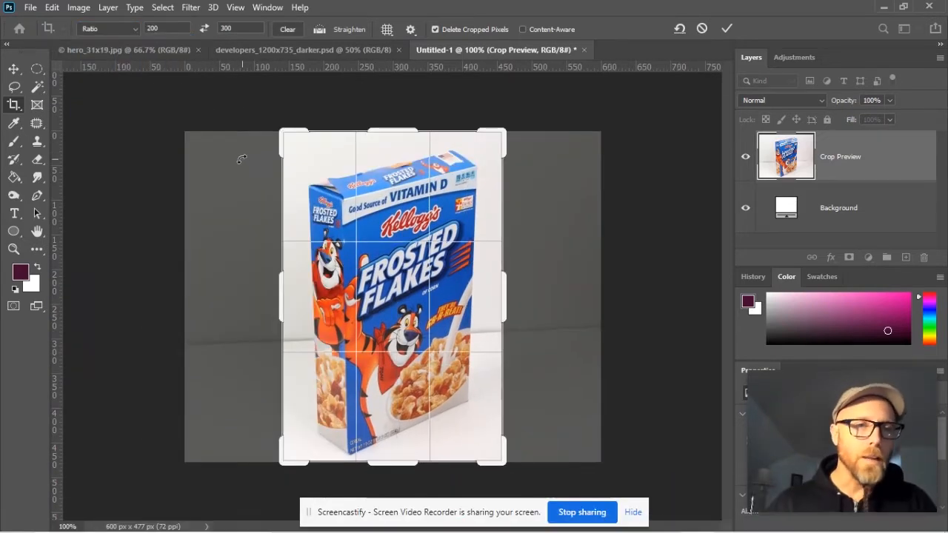
left_click(166, 28)
type("2")
left_click(244, 29)
key("BackSpace")
key("BackSpace")
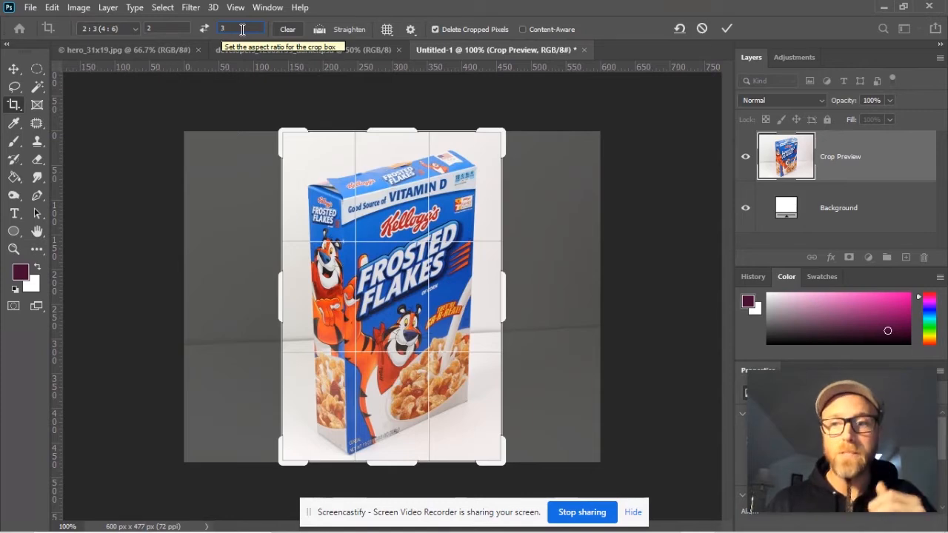
- Switch the crop to W x H x Resolution and set its size to 300 by 200 px
left_click(135, 28)
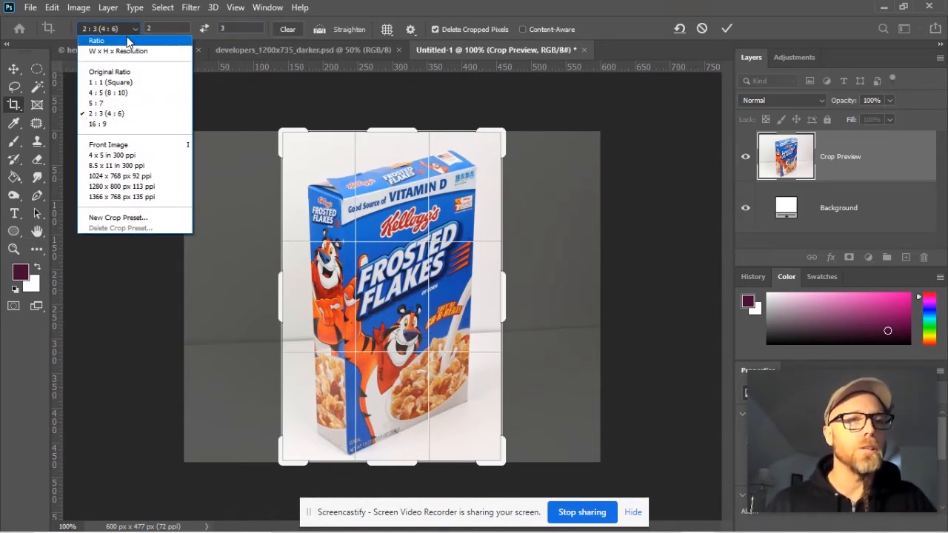
left_click(127, 39)
left_click(137, 30)
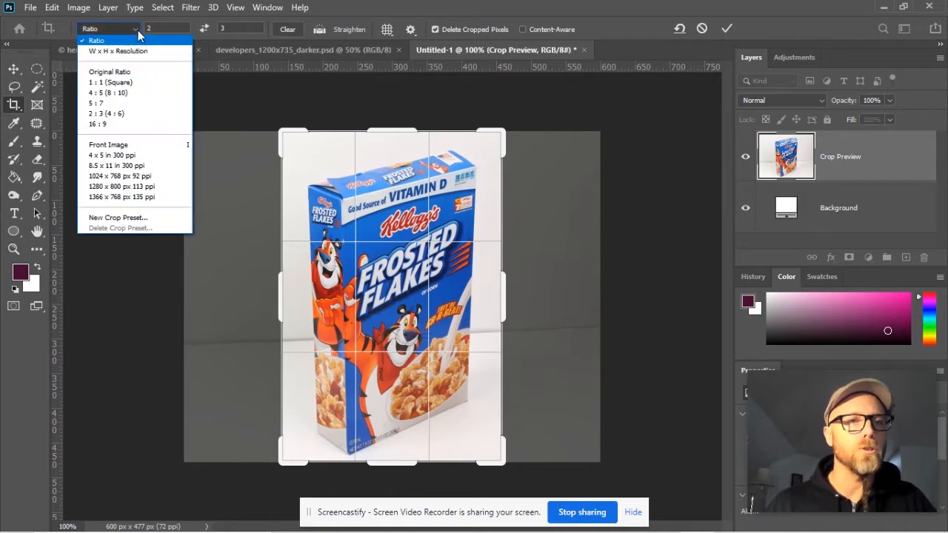
left_click(120, 52)
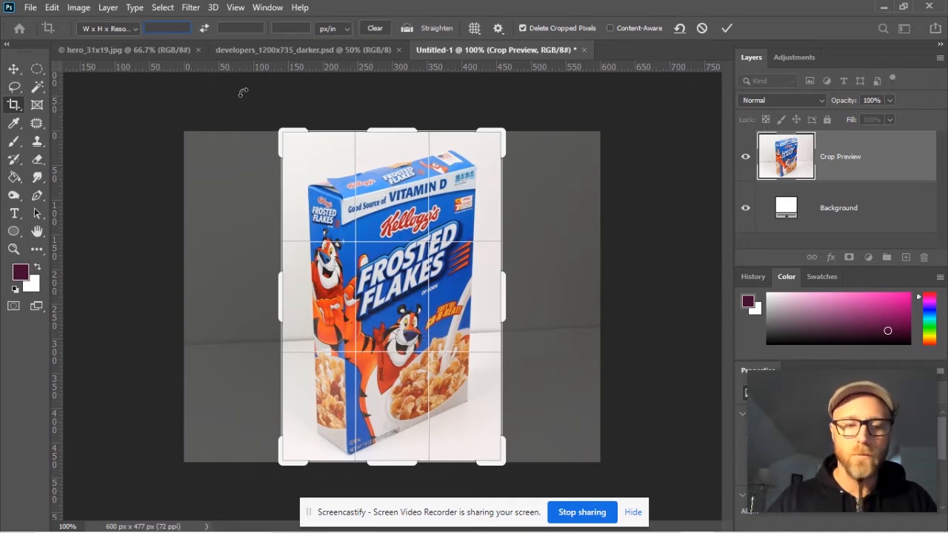
type("300")
left_click(244, 27)
type("200")
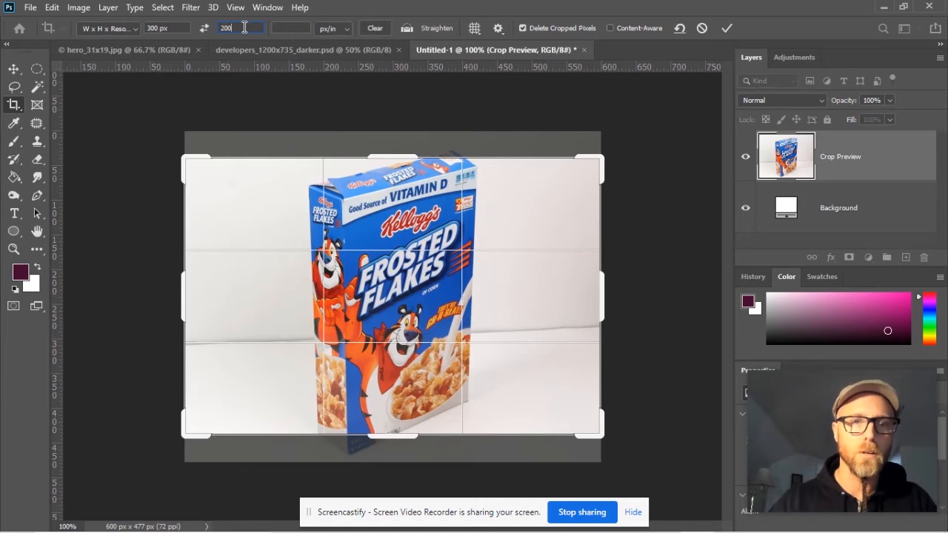
- Set the crop resolution to 72 px/in
left_click(289, 28)
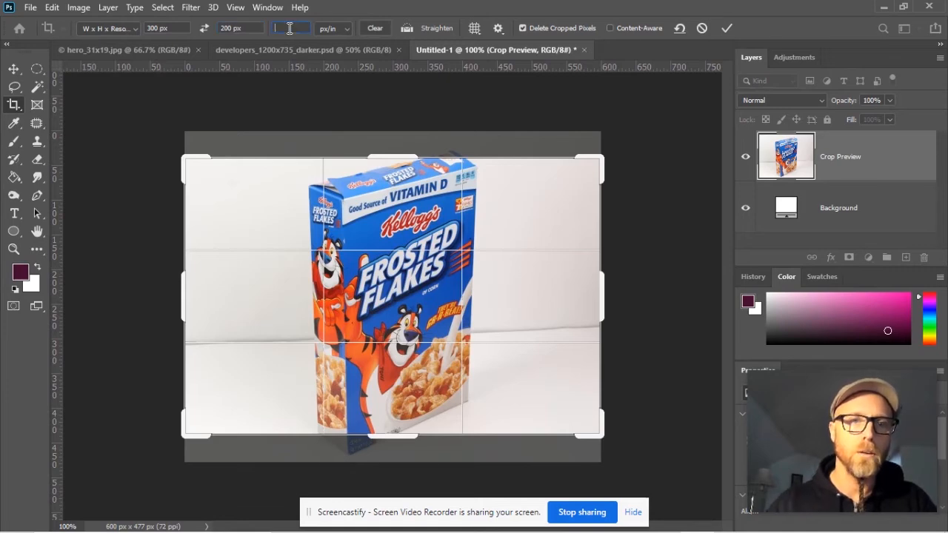
left_click(348, 28)
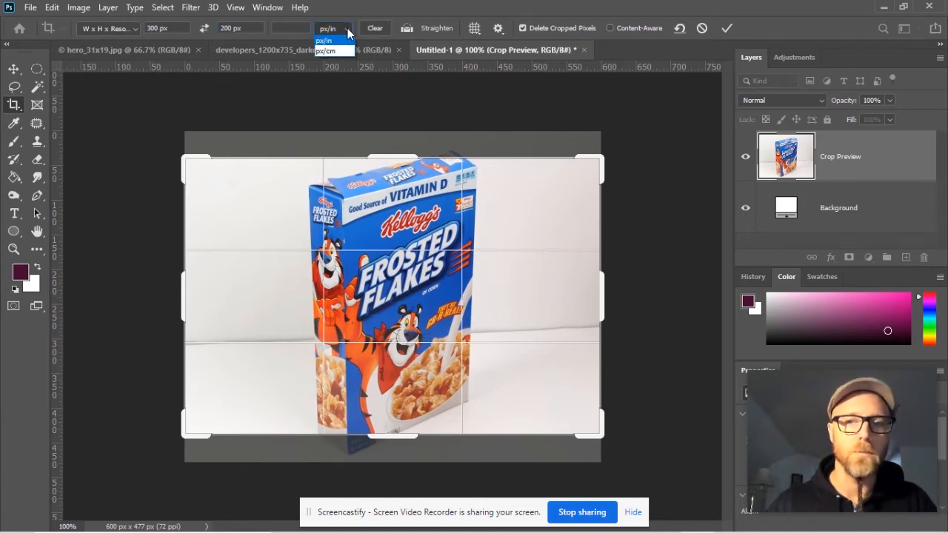
left_click(326, 40)
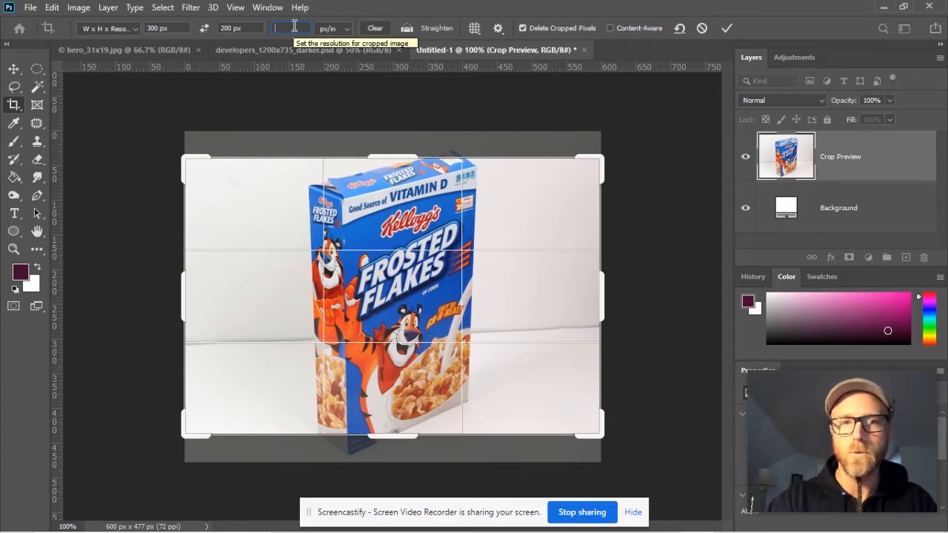
type("72")
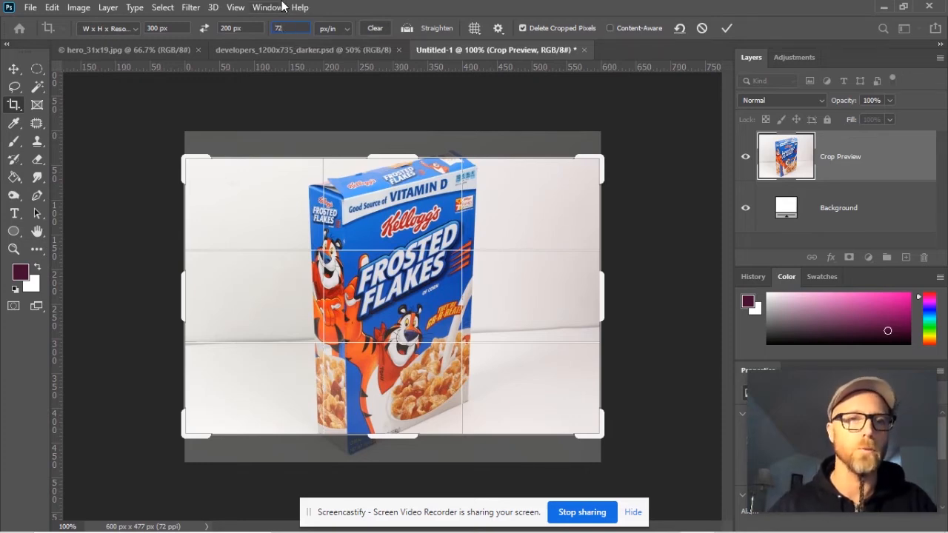
key("Return")
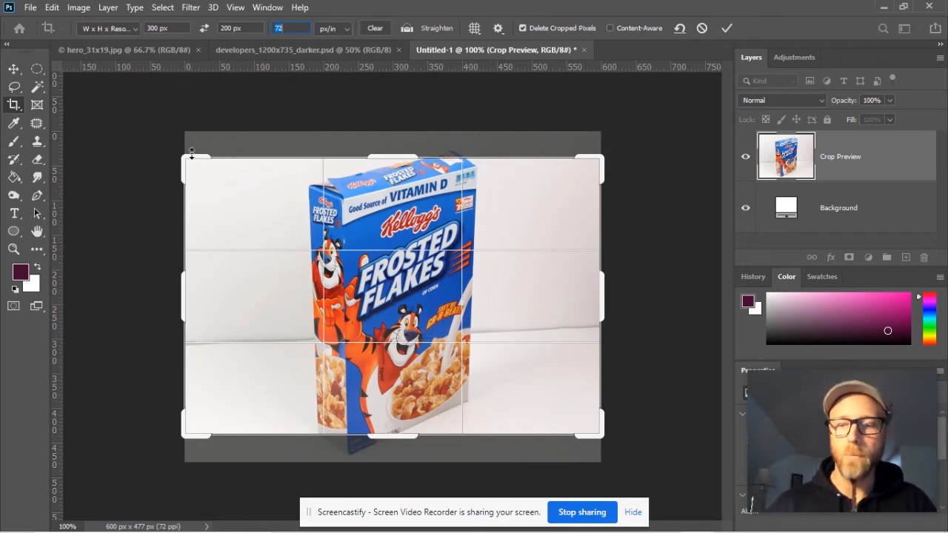
- Apply the 300 by 200 px crop to the cereal box image, and undo it
double_click(305, 217)
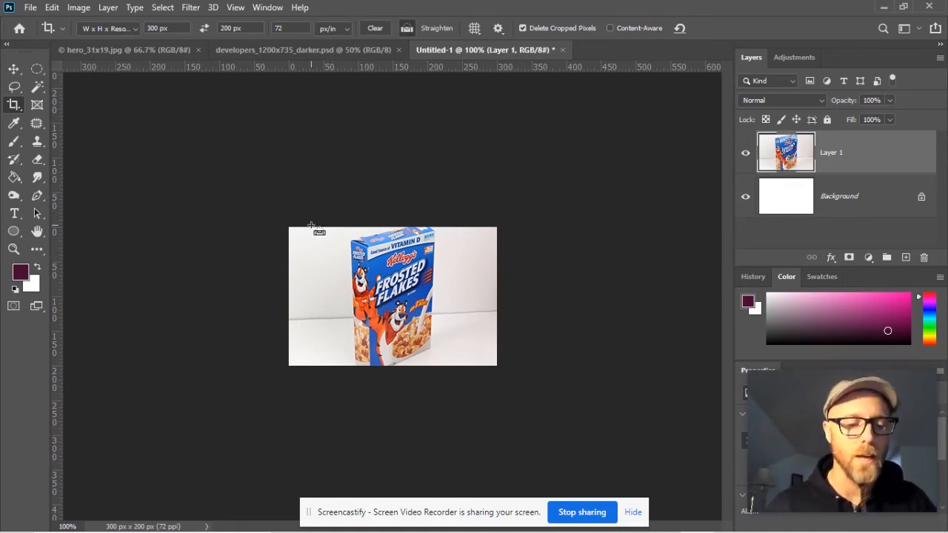
key("ctrl+z")
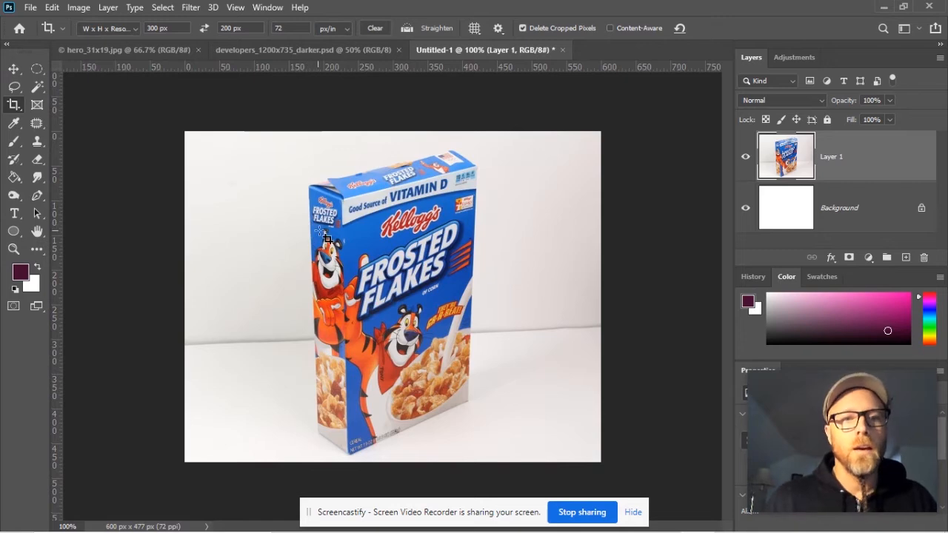
- Try rotating and resizing the 300 by 200 px crop frame over the cereal box, and leave the image uncropped
left_click(14, 105)
left_click_drag(168, 143, 304, 111)
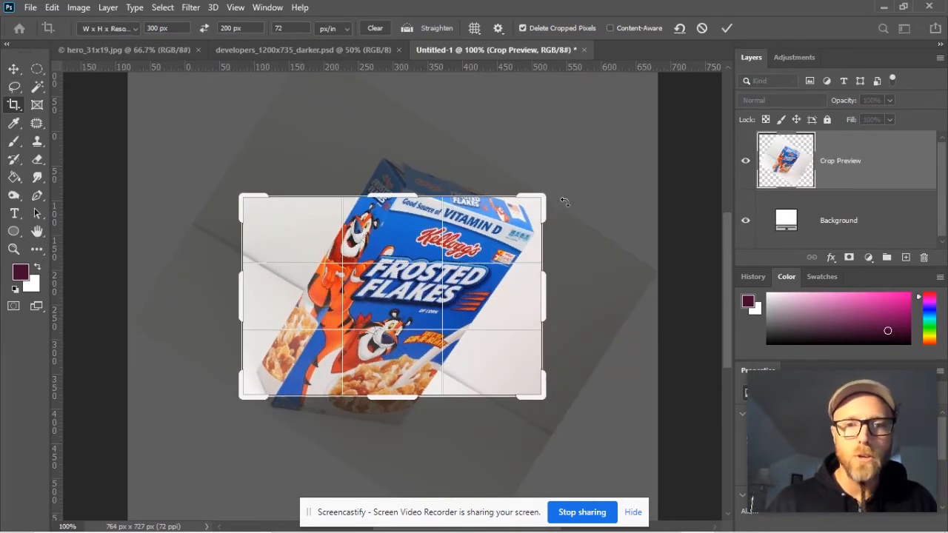
left_click_drag(550, 192, 580, 170)
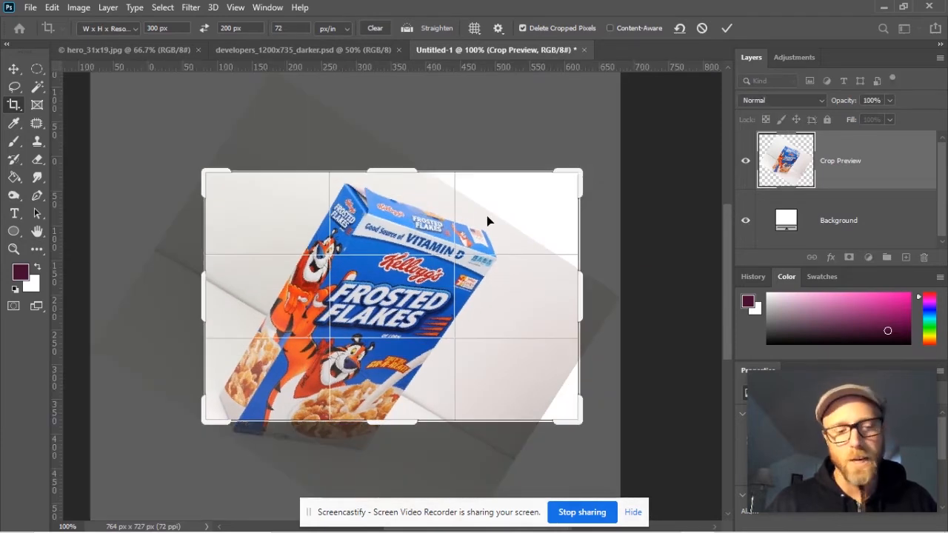
key("ctrl+z")
left_click_drag(551, 182, 519, 144)
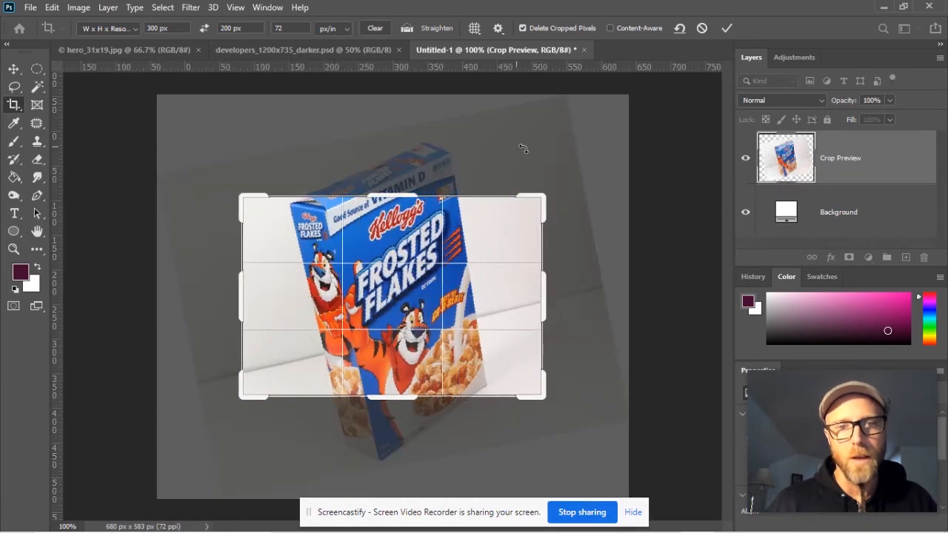
left_click_drag(545, 196, 540, 183)
left_click_drag(215, 171, 194, 281)
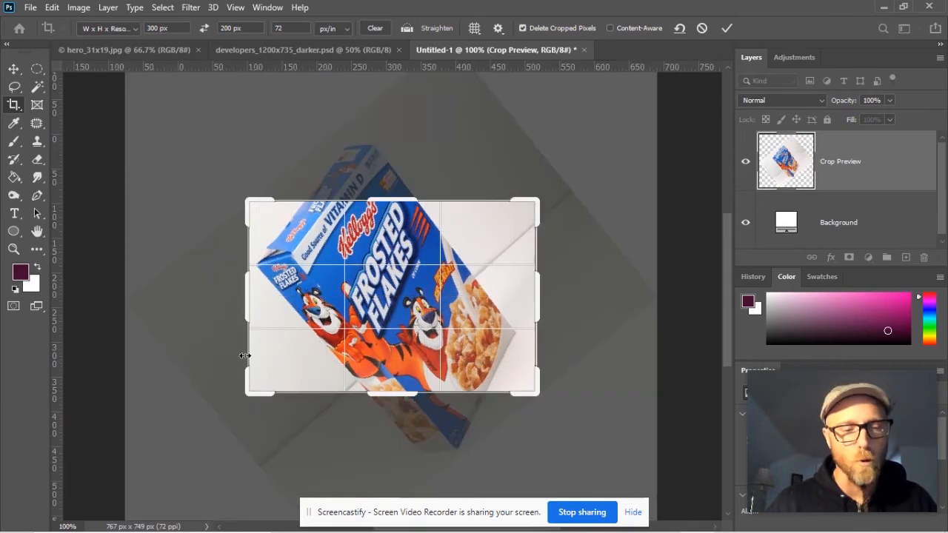
key("ctrl+z")
key("ctrl+shift+z")
key("ctrl+z")
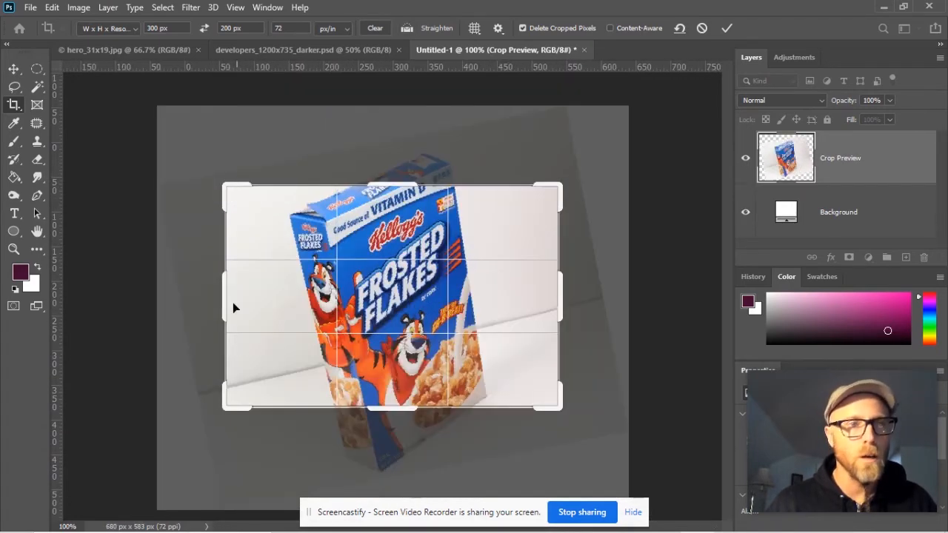
key("Return")
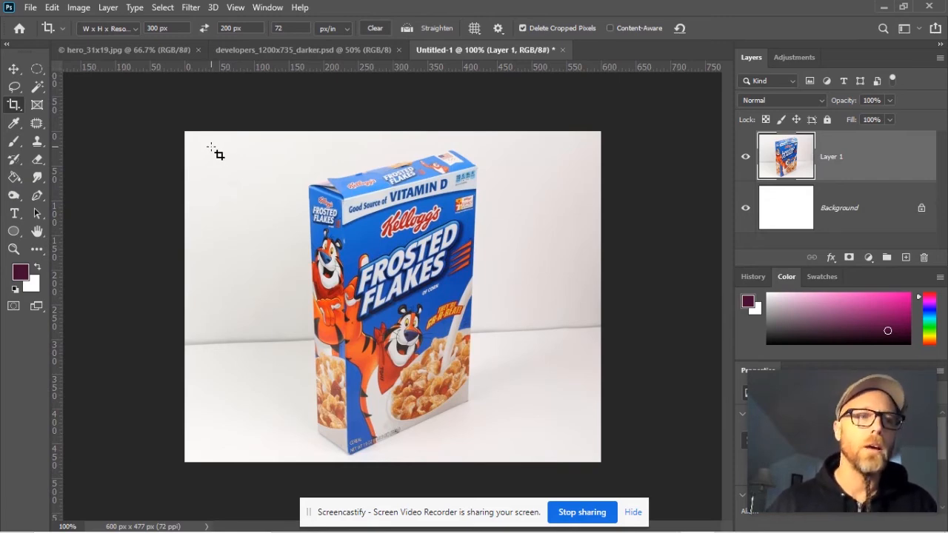
- Fit a Perspective Crop to the four corners of the cereal box's front face, apply it, and undo the crop
left_click(15, 106)
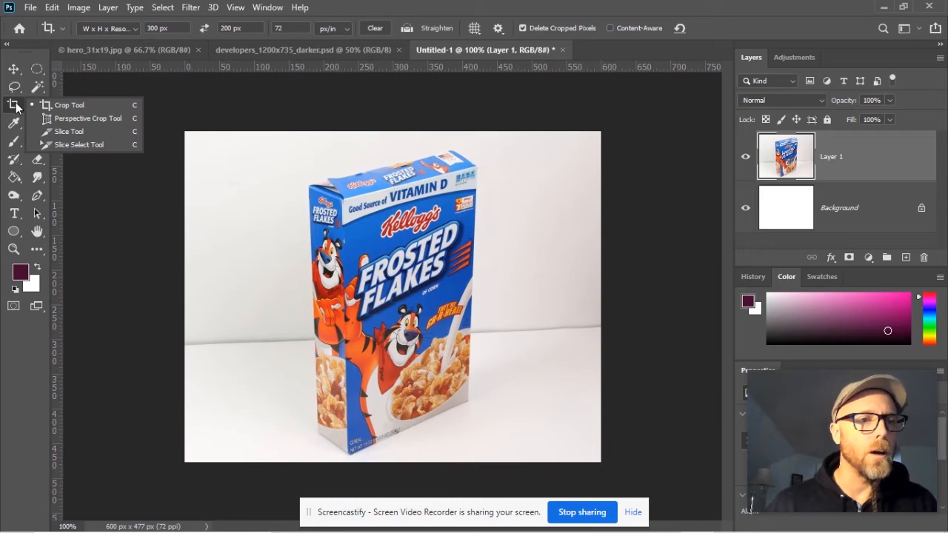
left_click(74, 119)
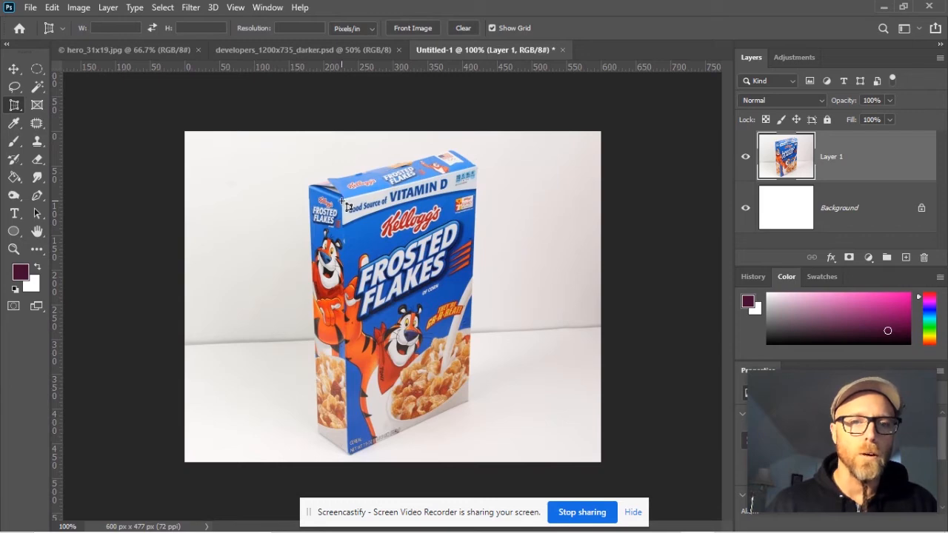
left_click_drag(342, 201, 514, 461)
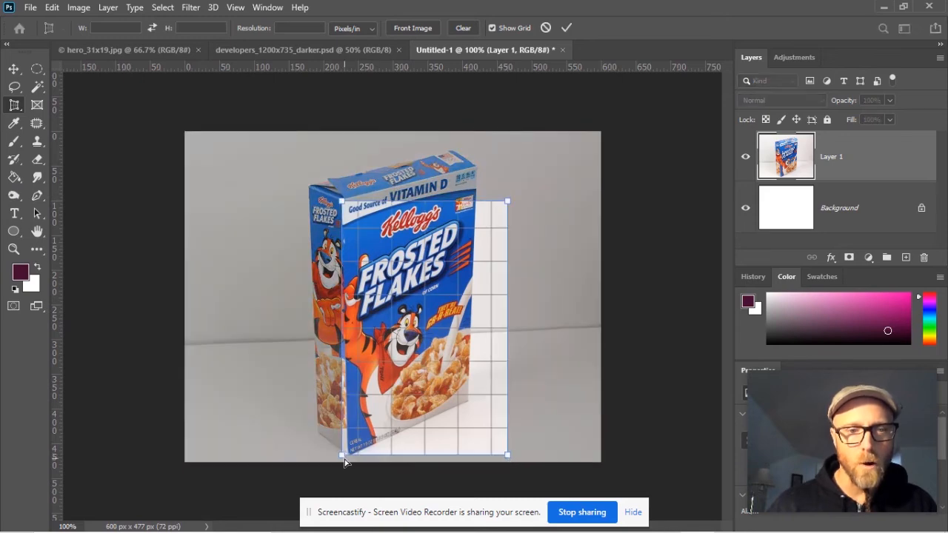
left_click_drag(343, 456, 348, 455)
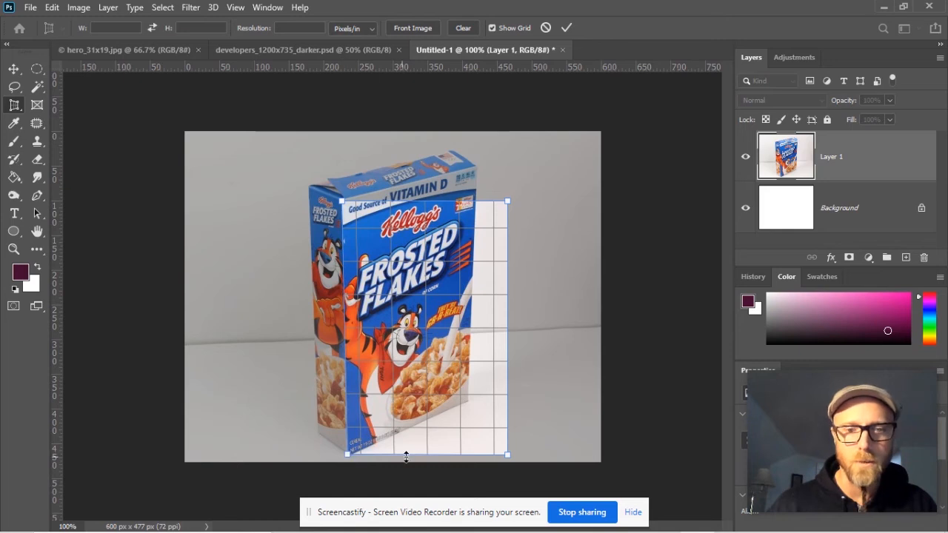
left_click_drag(507, 454, 466, 402)
left_click_drag(511, 199, 478, 169)
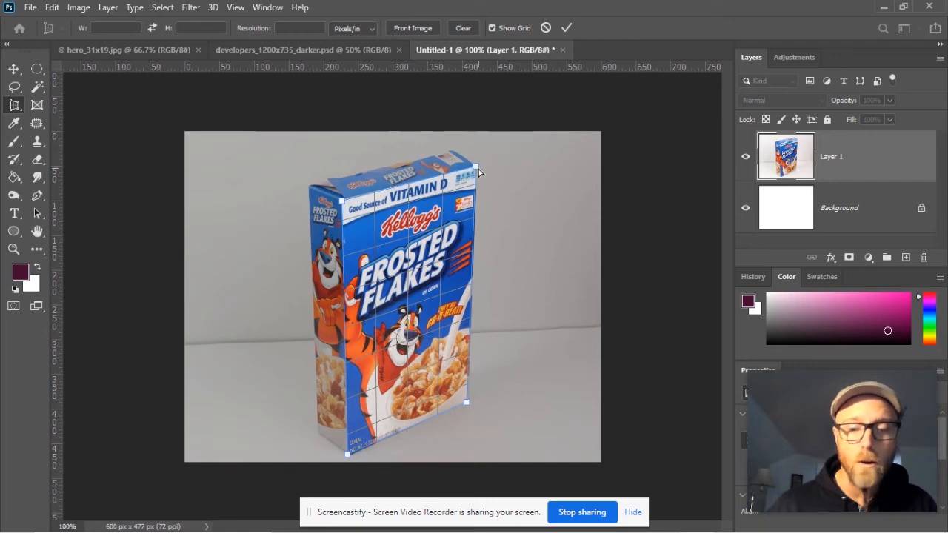
key("Return")
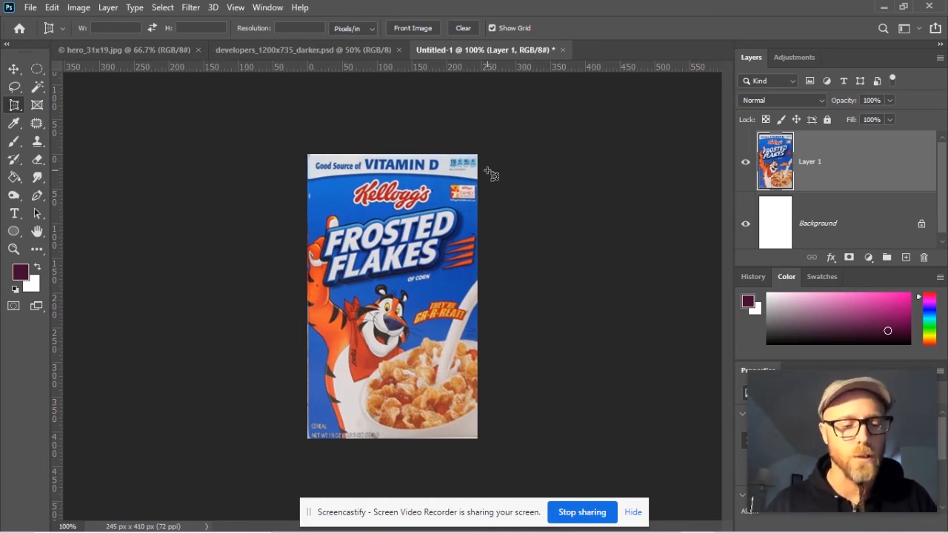
key("ctrl+z")
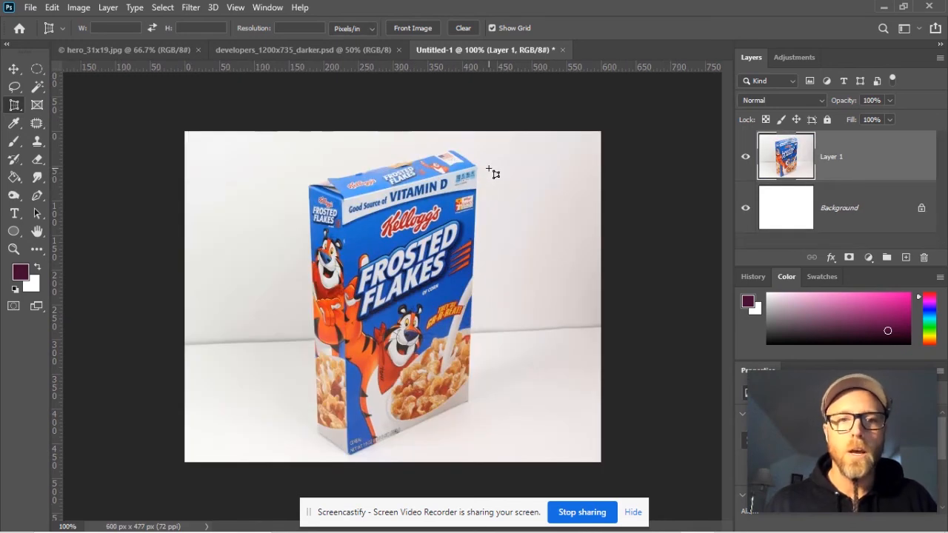